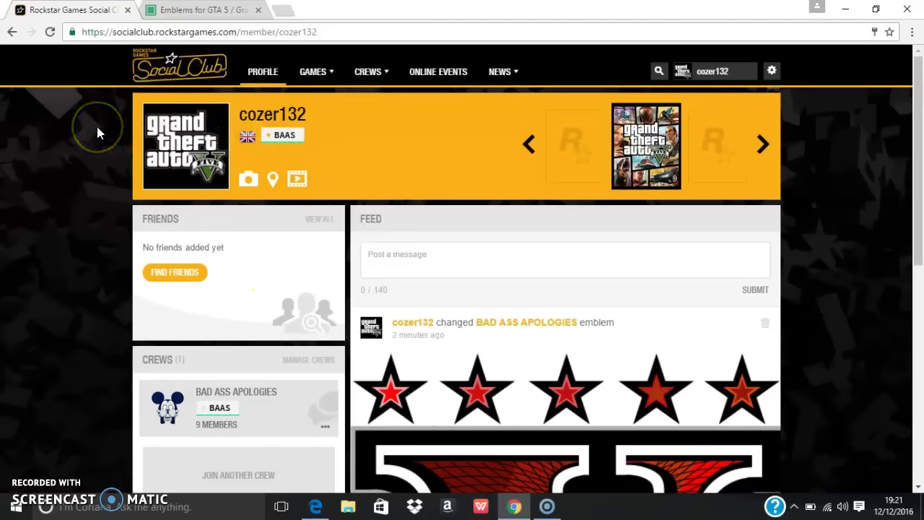
click(185, 16)
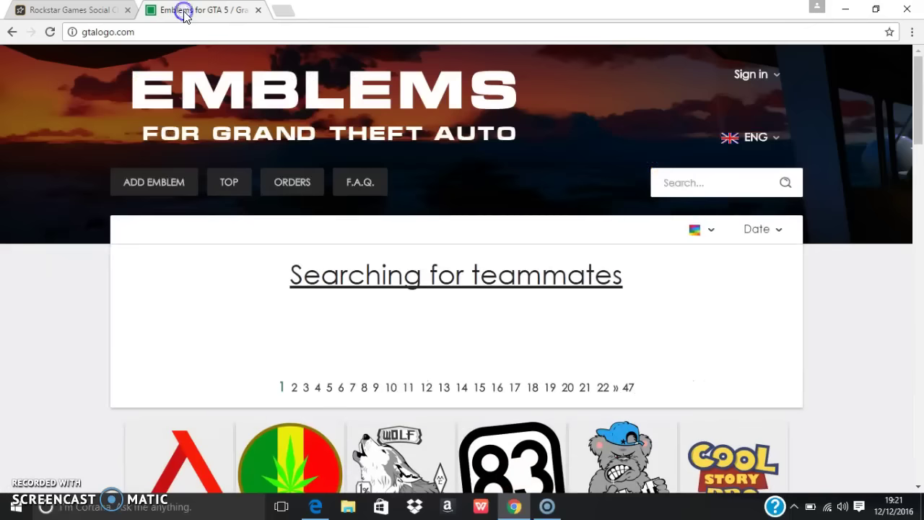
click(94, 16)
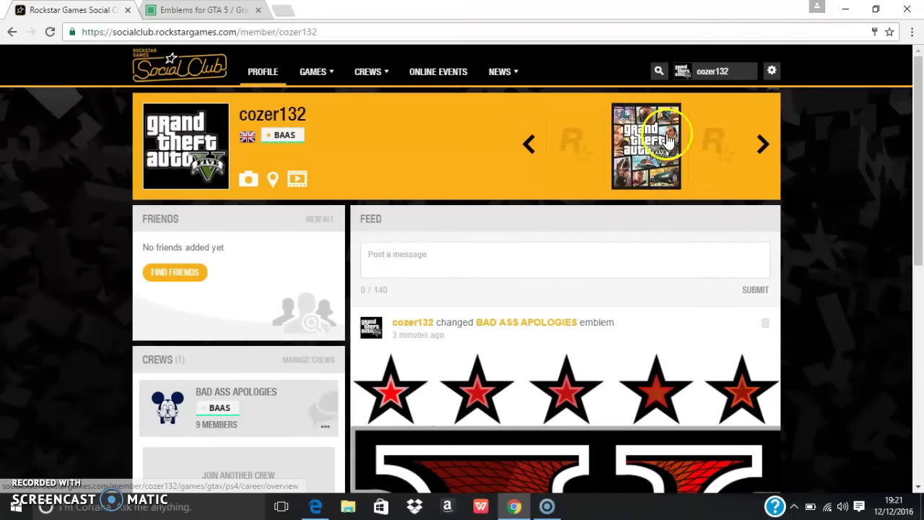
mouse_move(917, 196)
mouse_down()
mouse_move(921, 289)
mouse_move(920, 184)
mouse_up()
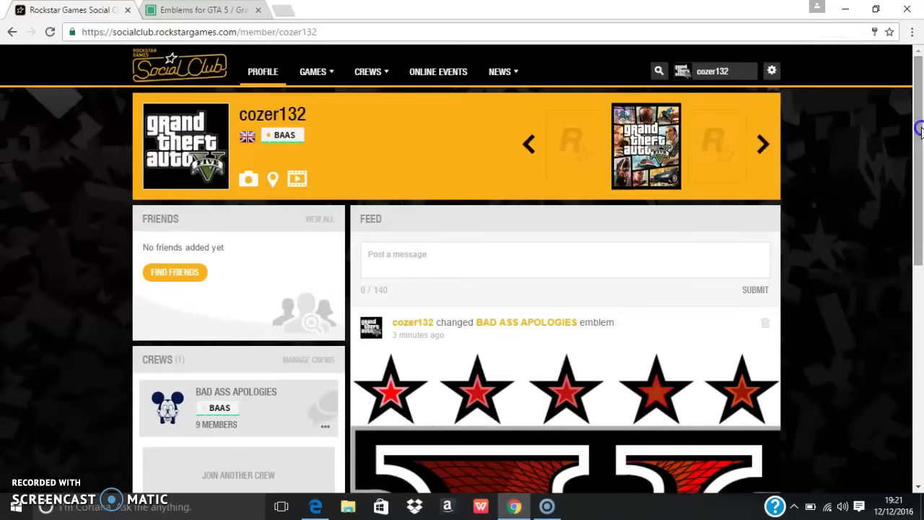
Step: Open the BAD ASS APOLOGIES crew for editing and start a new crew emblem in the Emblem Editor
click(369, 75)
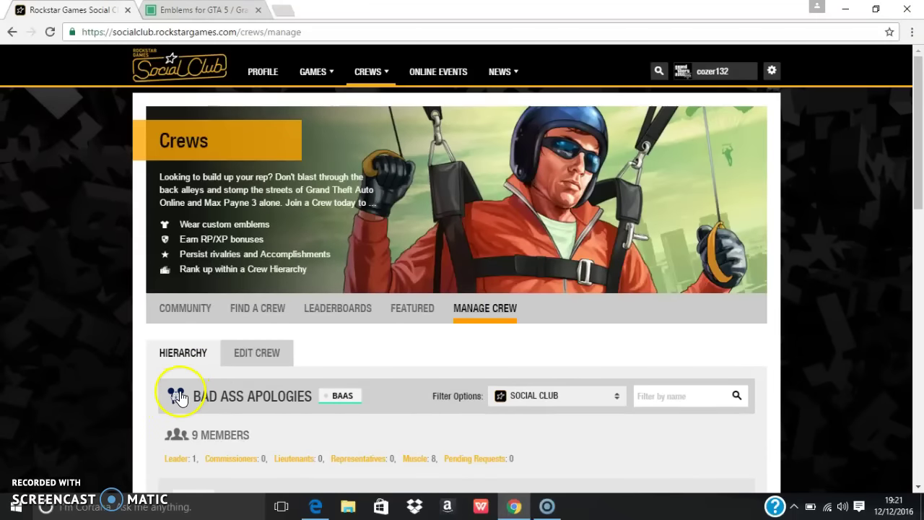
click(251, 353)
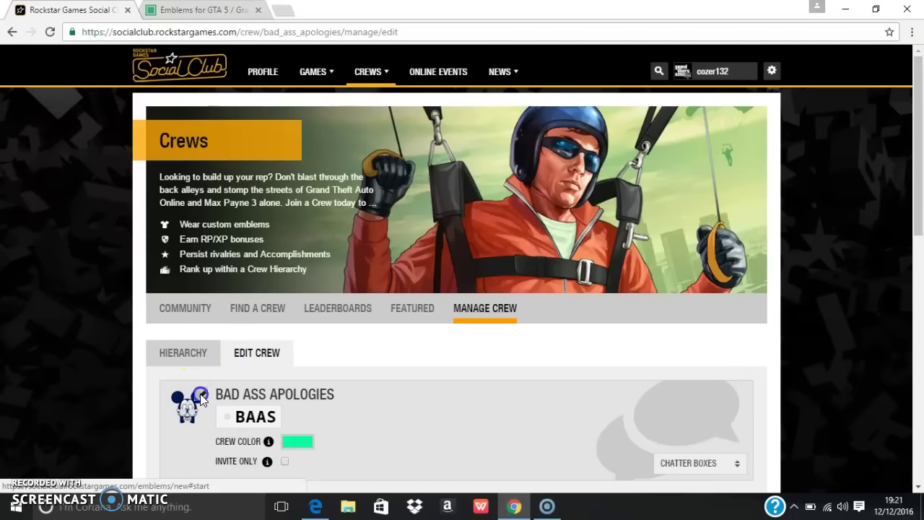
click(201, 396)
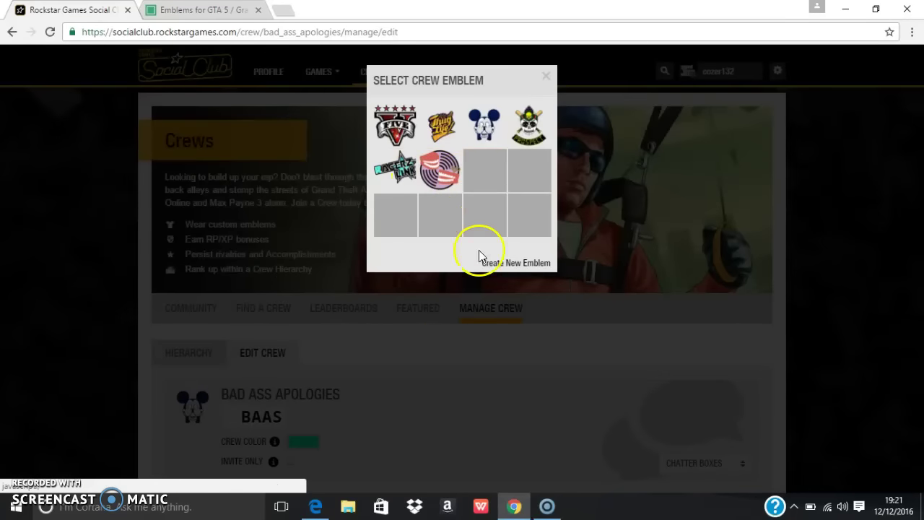
click(488, 263)
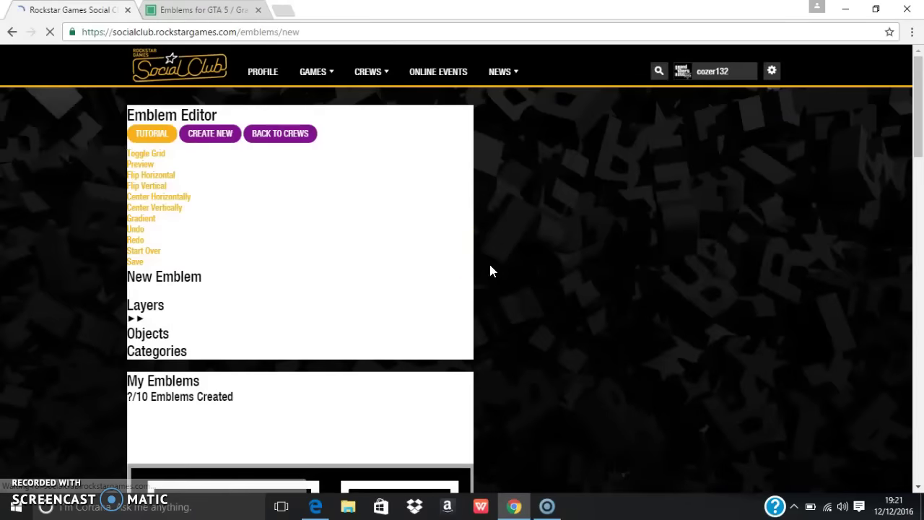
click(462, 252)
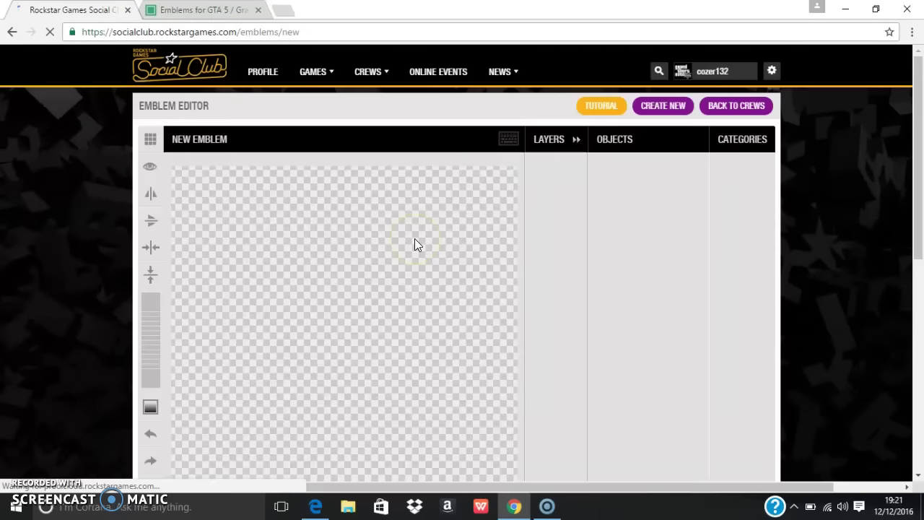
click(227, 322)
click(374, 231)
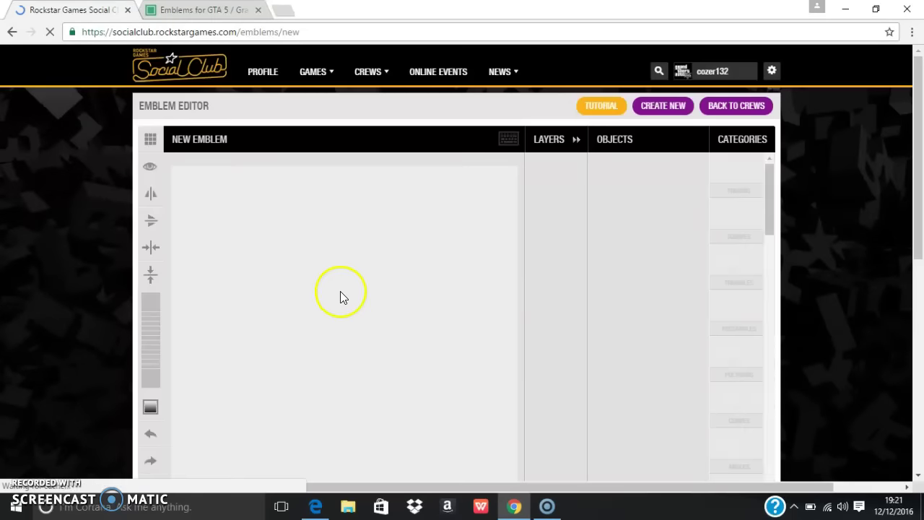
click(654, 106)
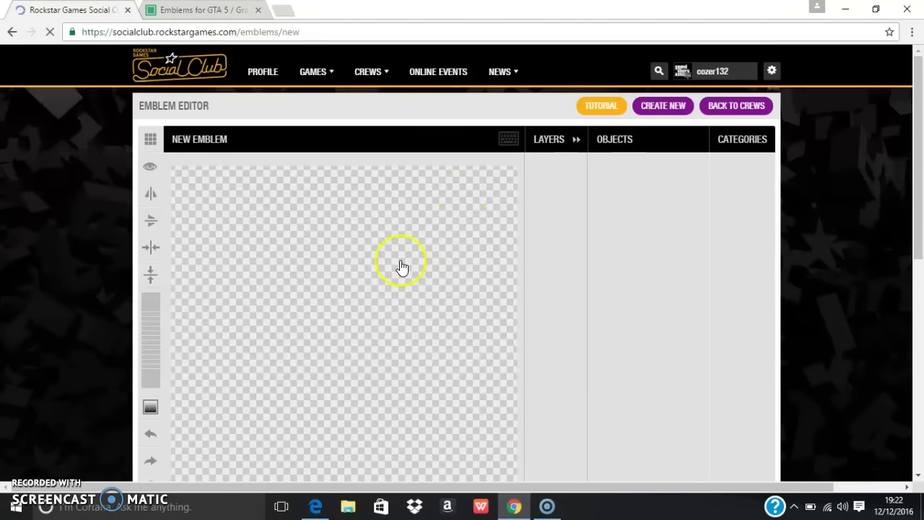
mouse_move(914, 200)
mouse_down()
mouse_move(915, 256)
mouse_move(908, 215)
mouse_move(921, 183)
mouse_up()
Step: Switch to gtalogo.com and open the blue-capped teddy emblem from the top of the week
click(213, 10)
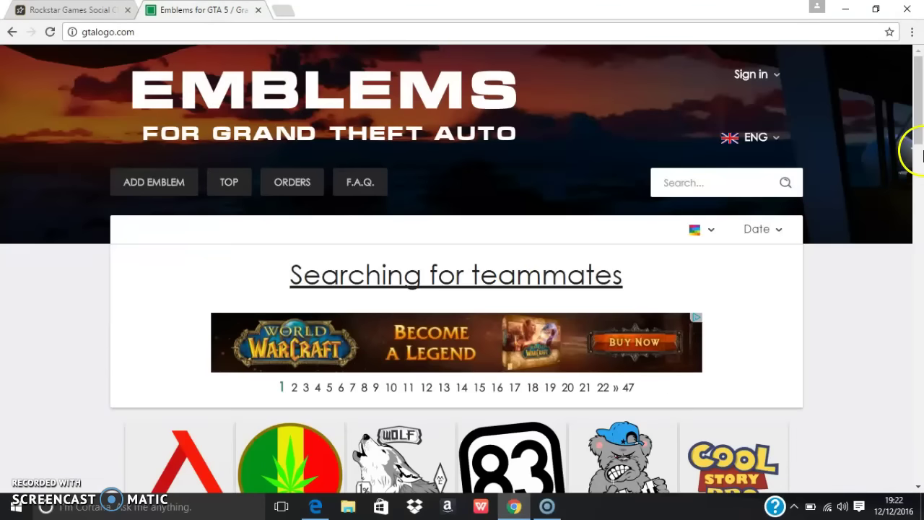
drag(921, 154, 921, 124)
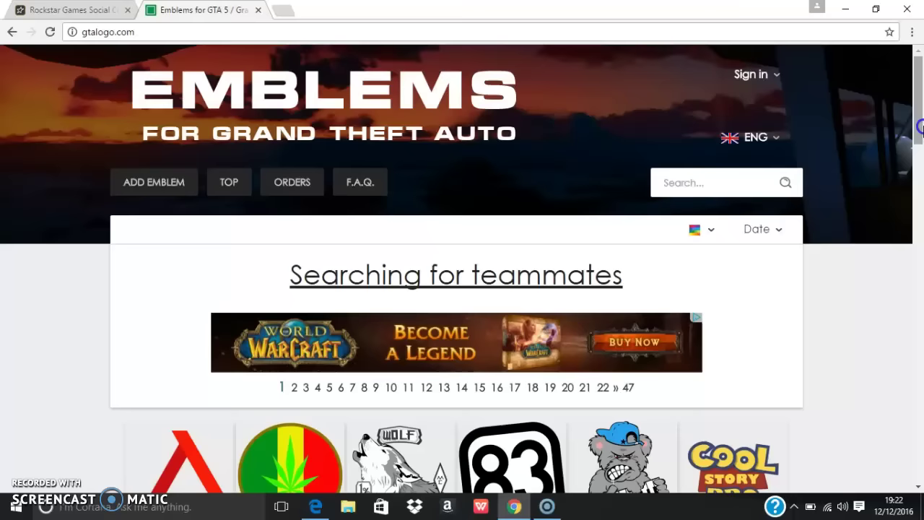
click(215, 191)
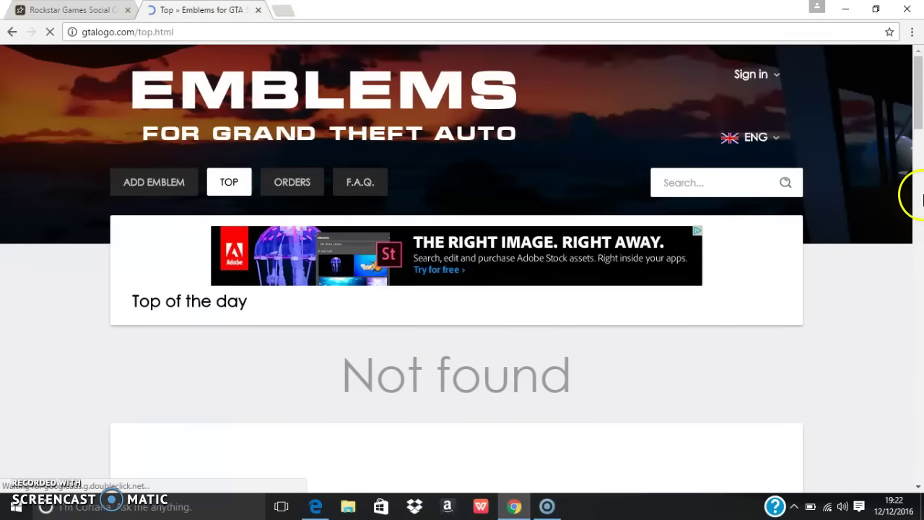
drag(917, 113, 920, 177)
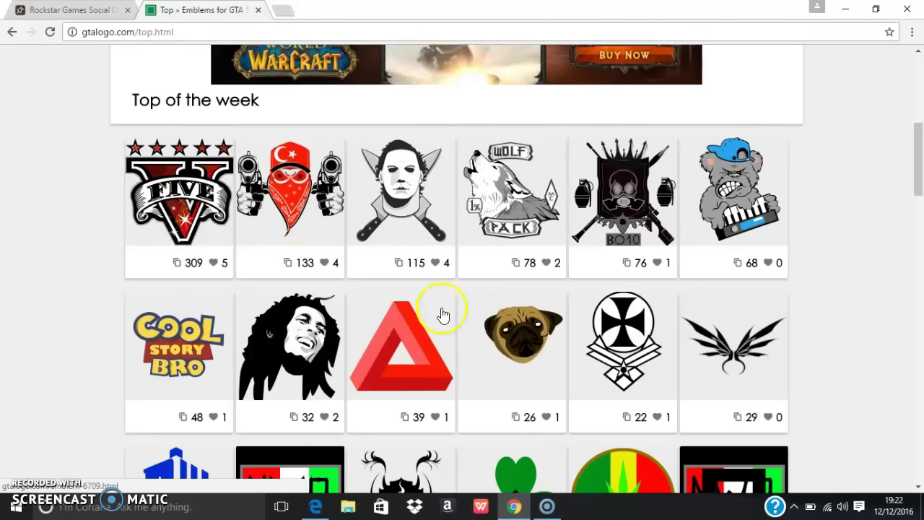
click(689, 198)
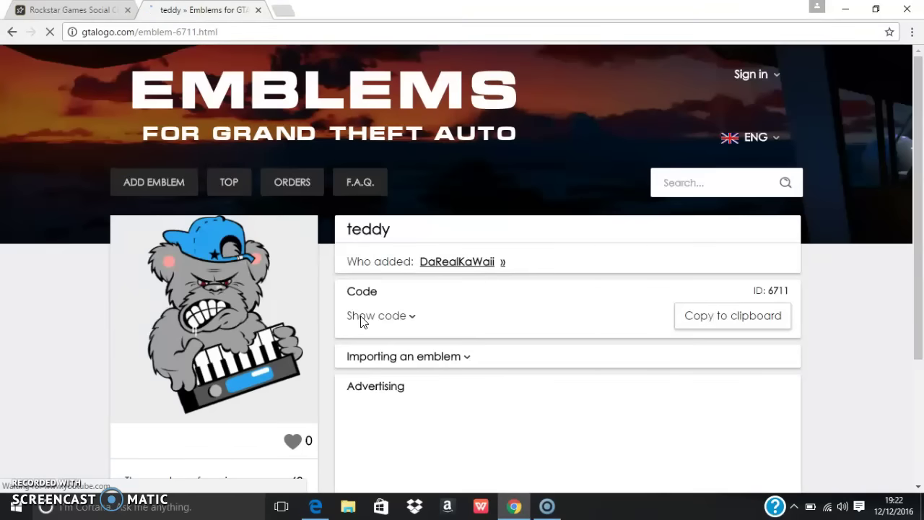
Step: Show the teddy emblem's code and copy it to the clipboard
click(386, 322)
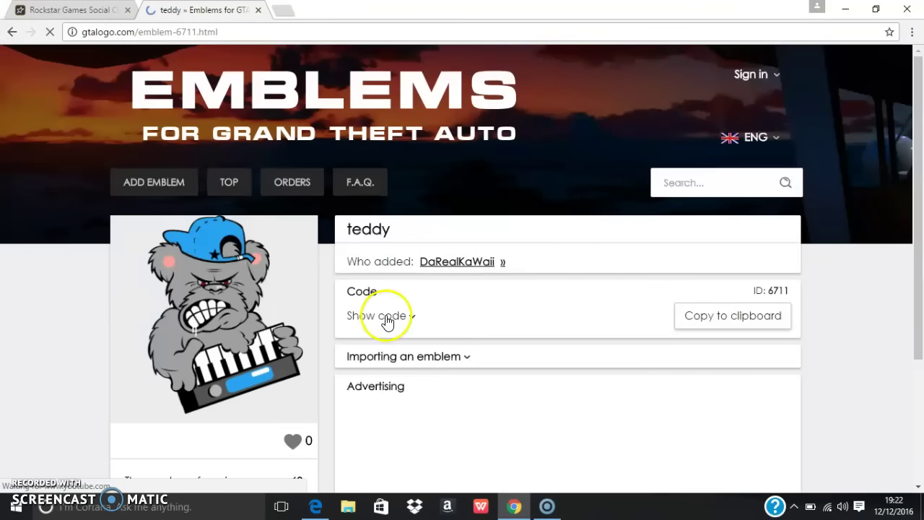
click(439, 322)
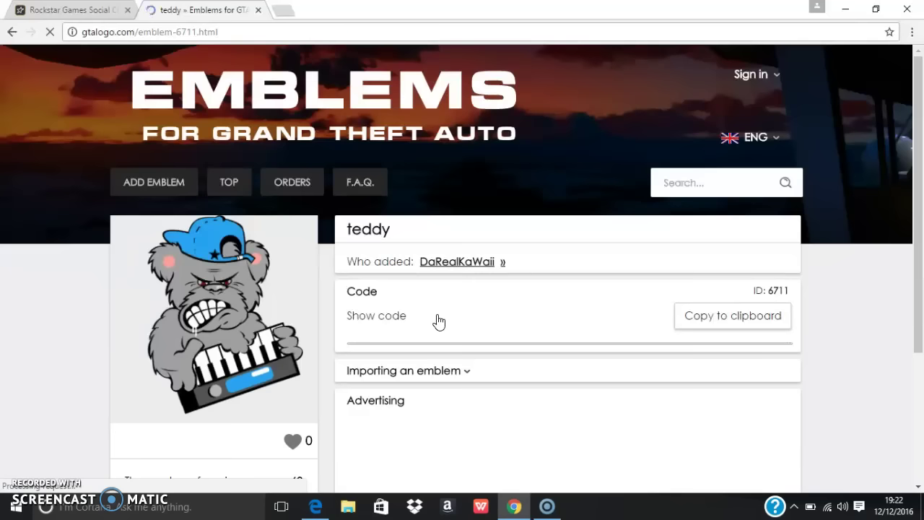
click(542, 325)
click(700, 316)
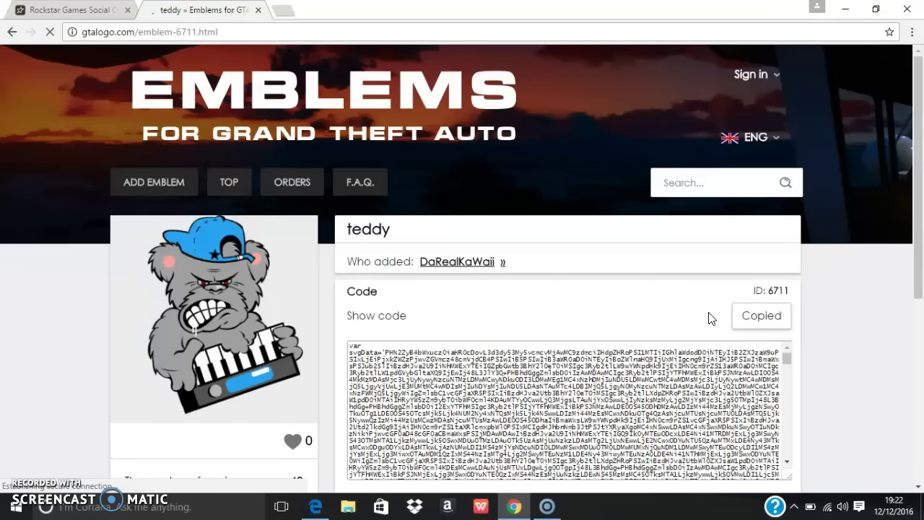
Step: Return to the blank emblem in the Social Club editor and open the browser's developer console
click(86, 16)
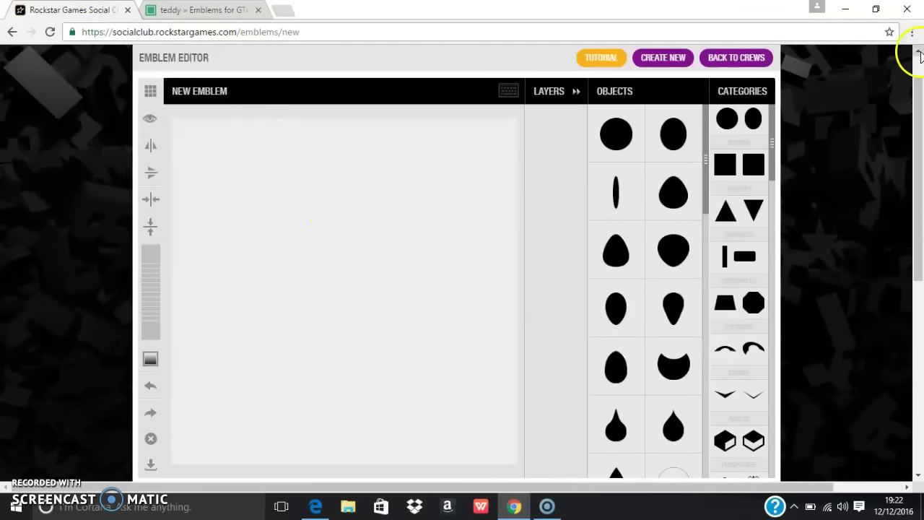
click(913, 32)
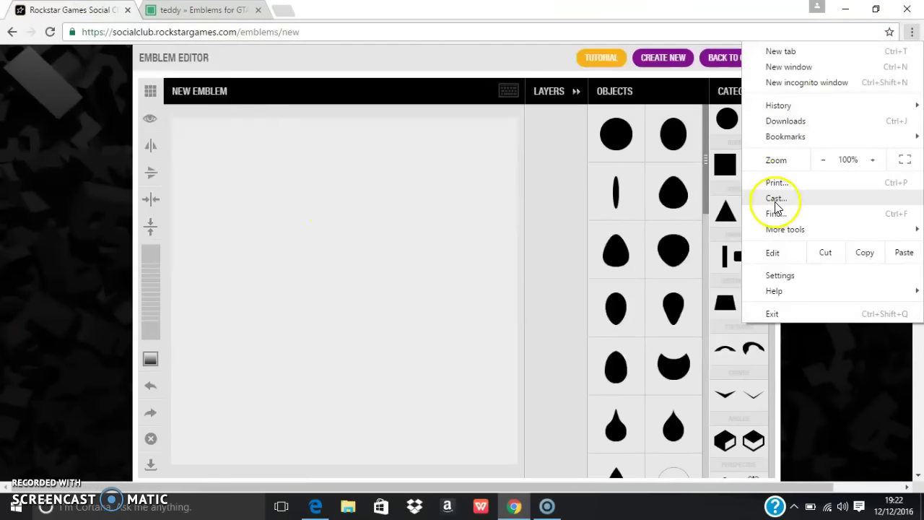
click(777, 228)
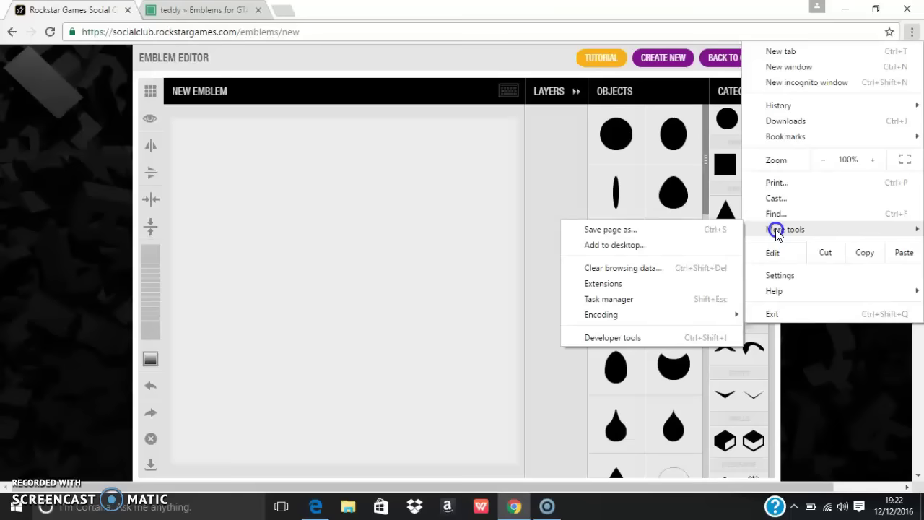
click(615, 337)
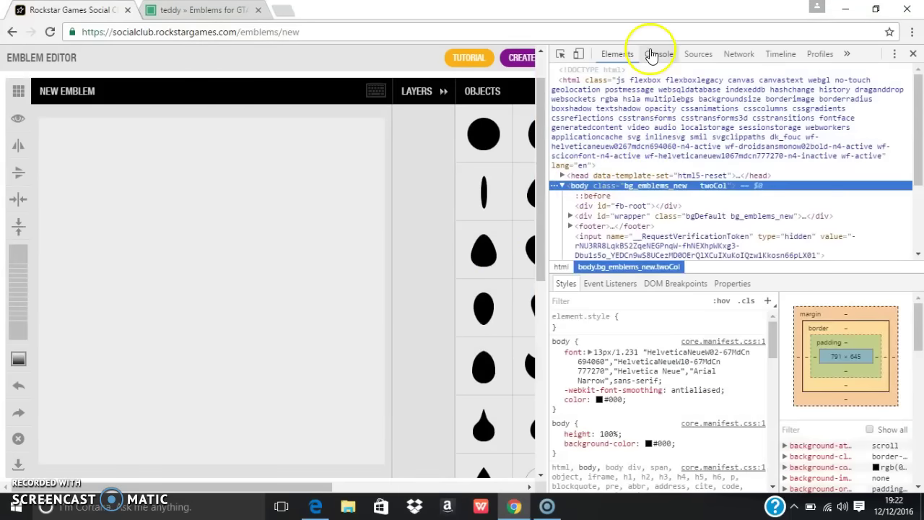
click(658, 55)
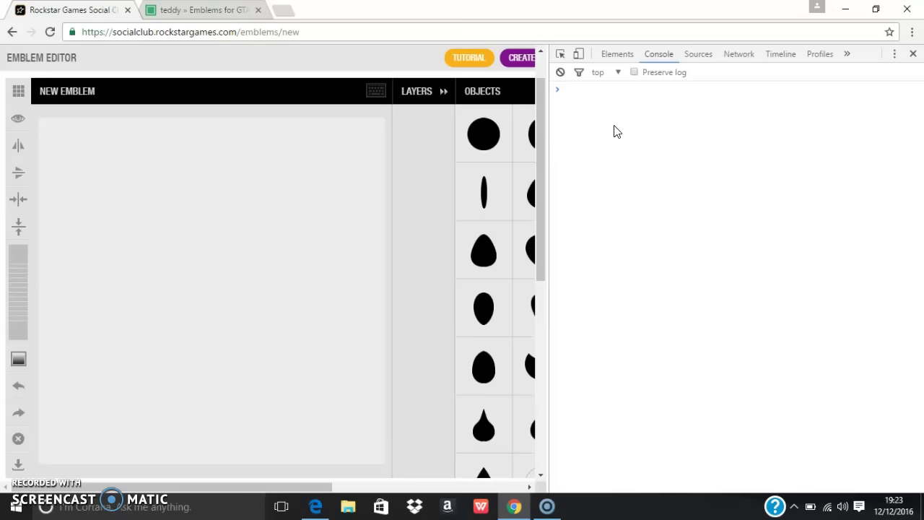
Step: Paste the copied emblem code into the console and run it to import the teddy emblem
click(595, 160)
key(ctrl+v)
click(633, 140)
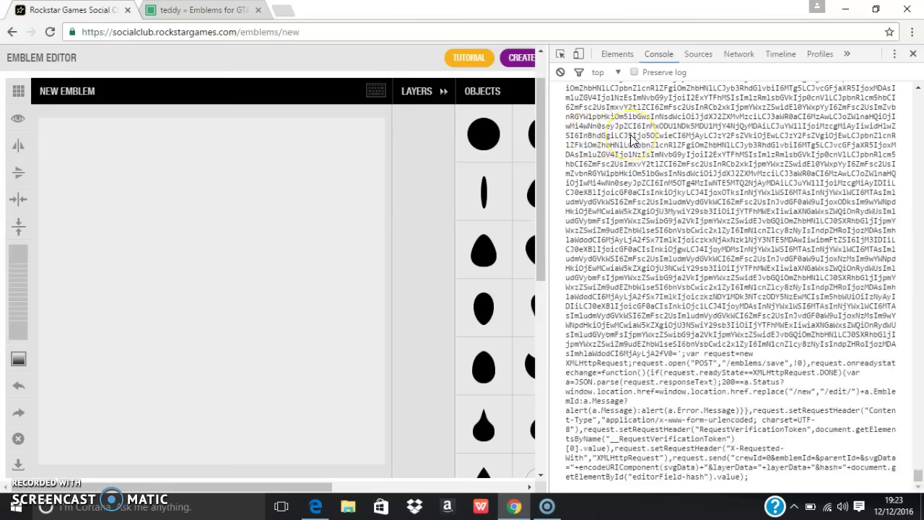
key(ctrl+a)
key(BackSpace)
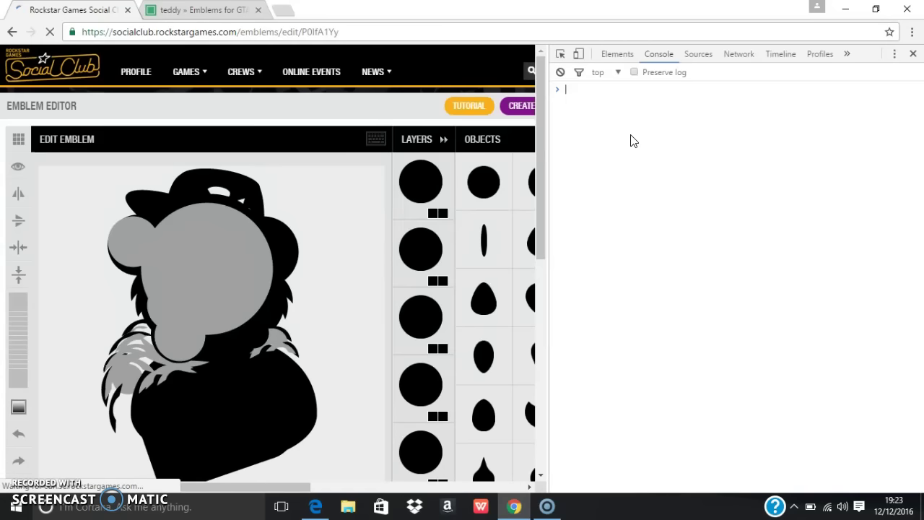
key(ctrl+v)
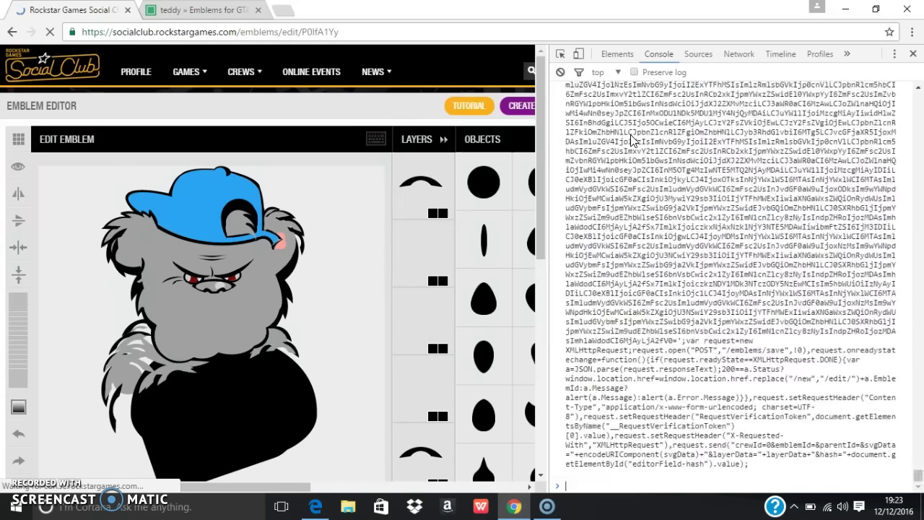
key(Return)
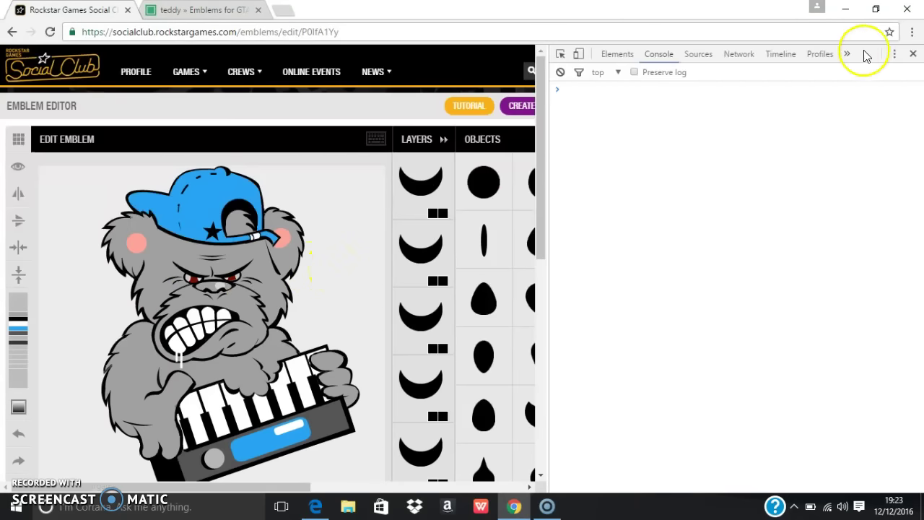
Step: Close the developer tools and save the imported teddy emblem in My Emblems, overwriting its old version
click(913, 54)
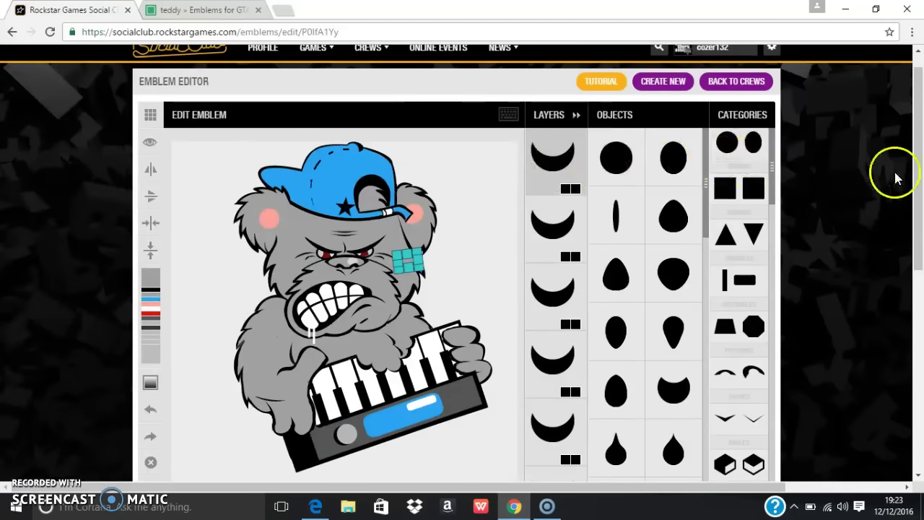
drag(919, 174, 920, 274)
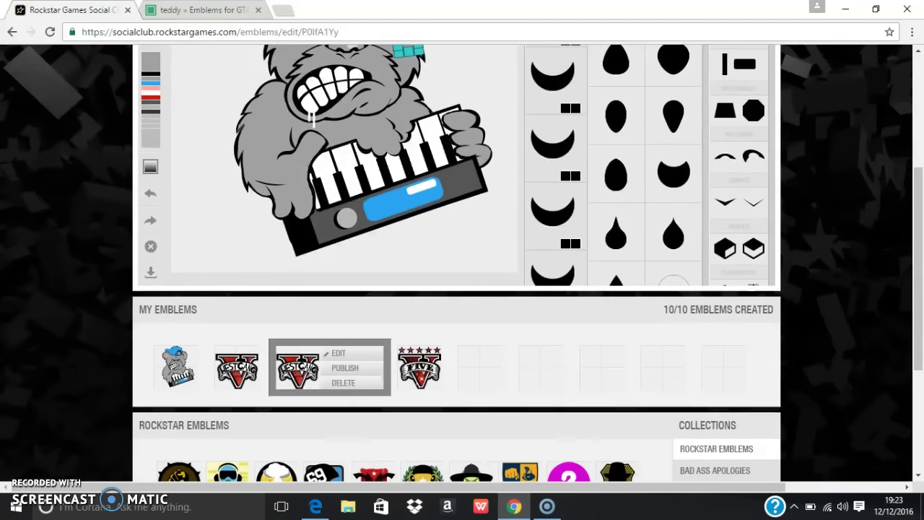
click(340, 383)
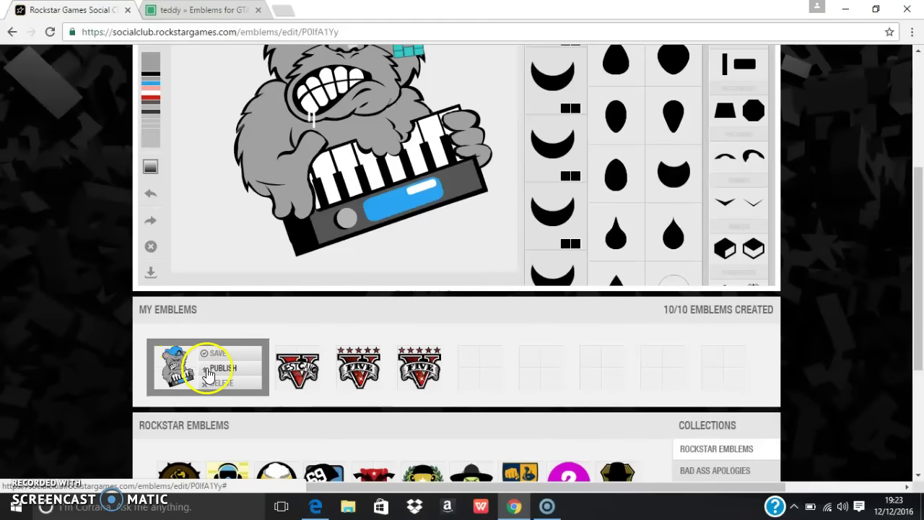
click(216, 357)
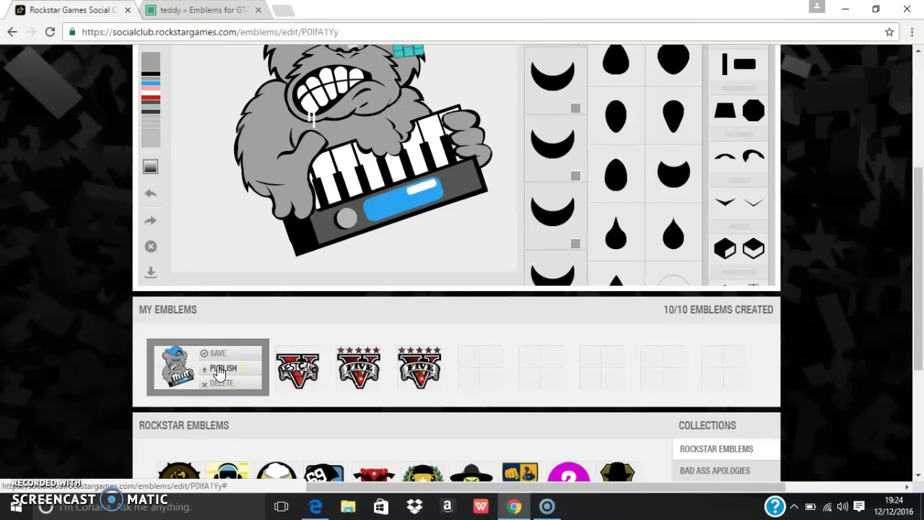
click(218, 369)
click(217, 354)
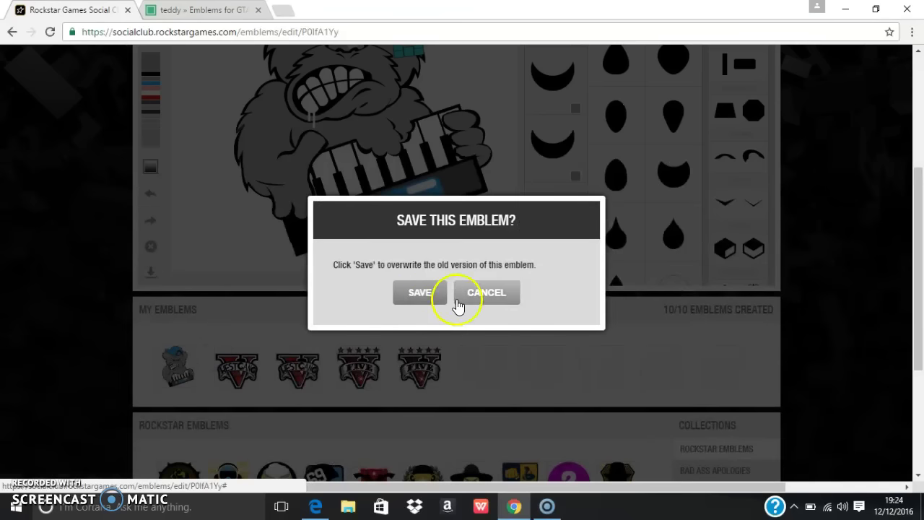
click(420, 294)
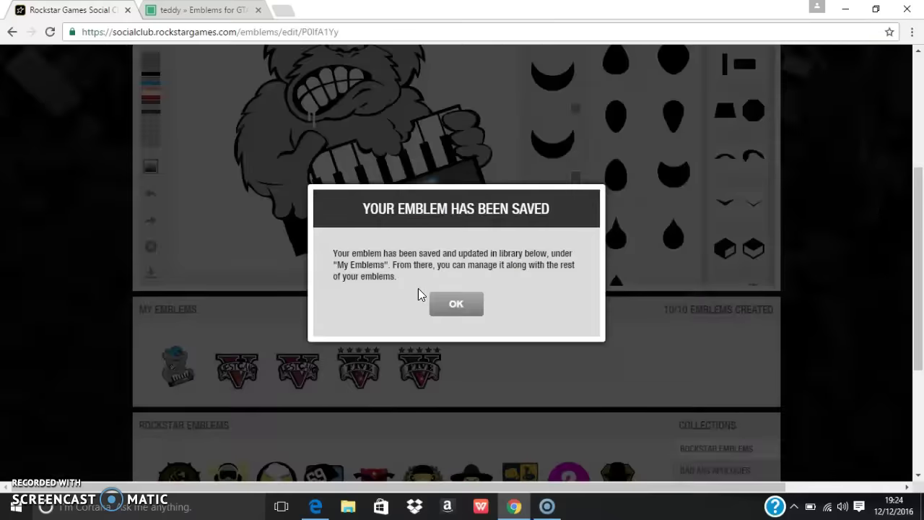
click(440, 304)
Step: Leave the emblem editor and open the Bad Ass Apologies crew for editing in crew management
scroll(765, 246, up, 3)
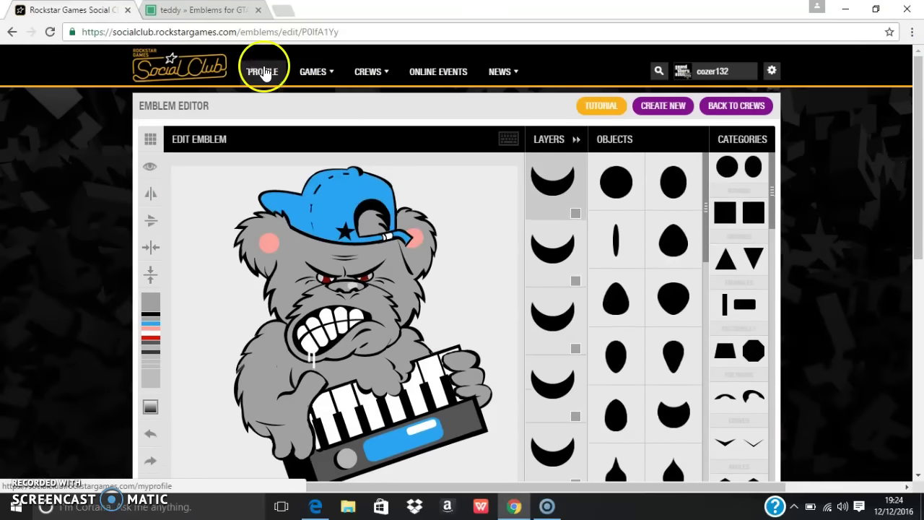
click(315, 71)
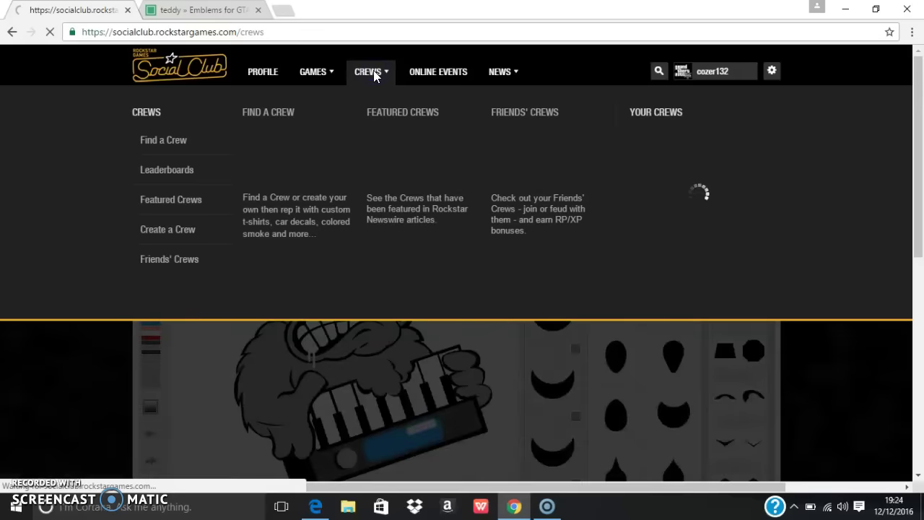
click(370, 71)
click(462, 311)
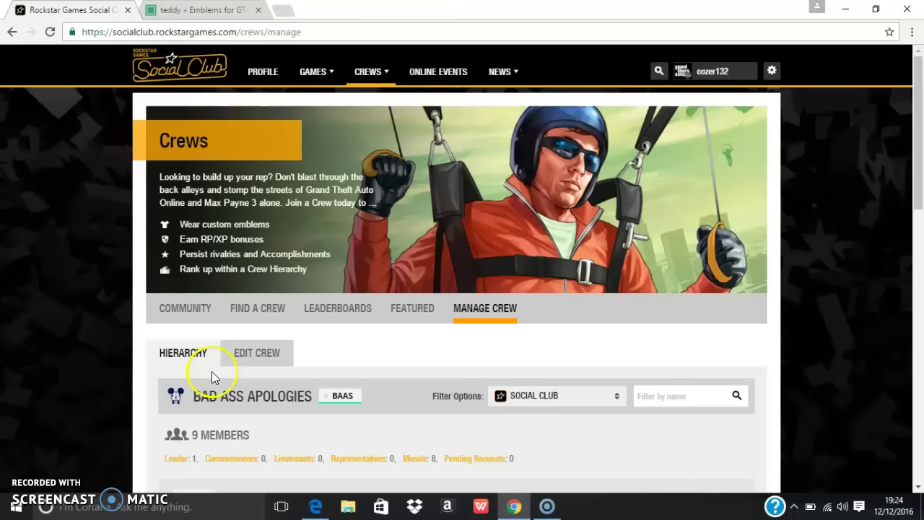
click(249, 355)
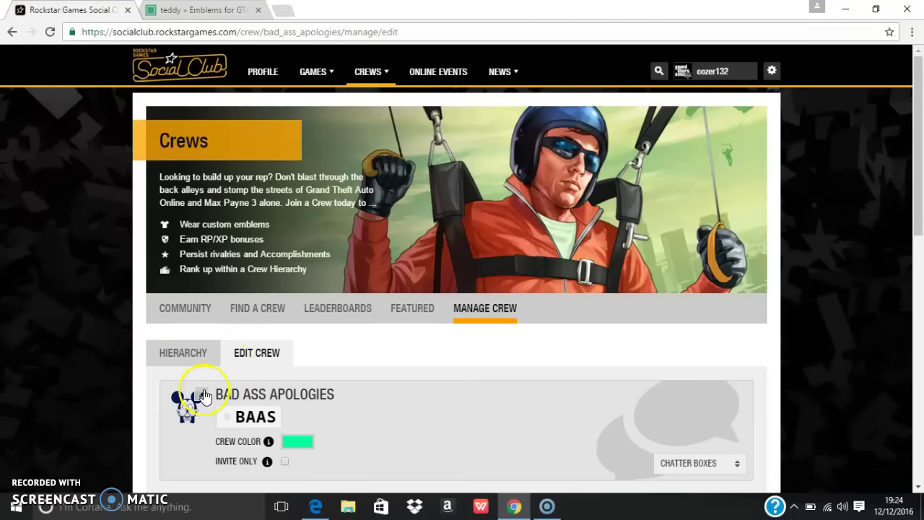
Step: Check which emblems are offered for the Bad Ass Apologies crew, then close the selection without choosing one
click(203, 396)
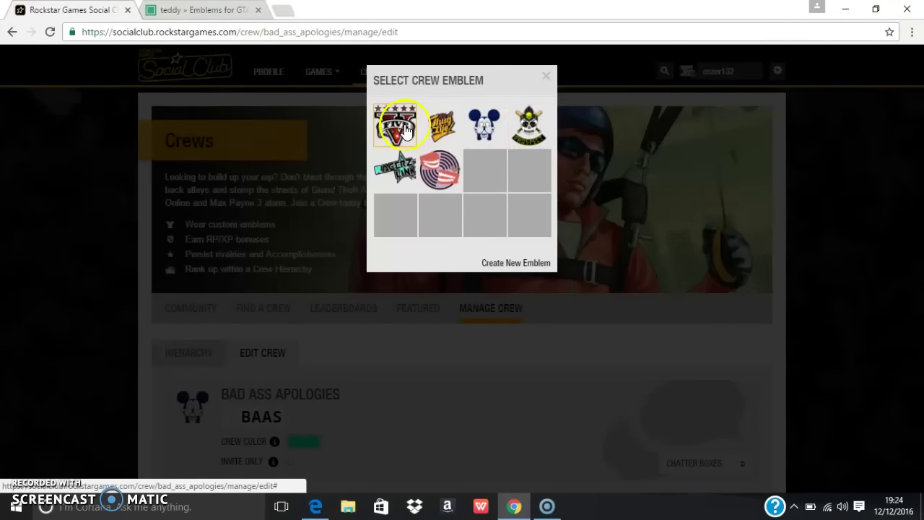
click(794, 223)
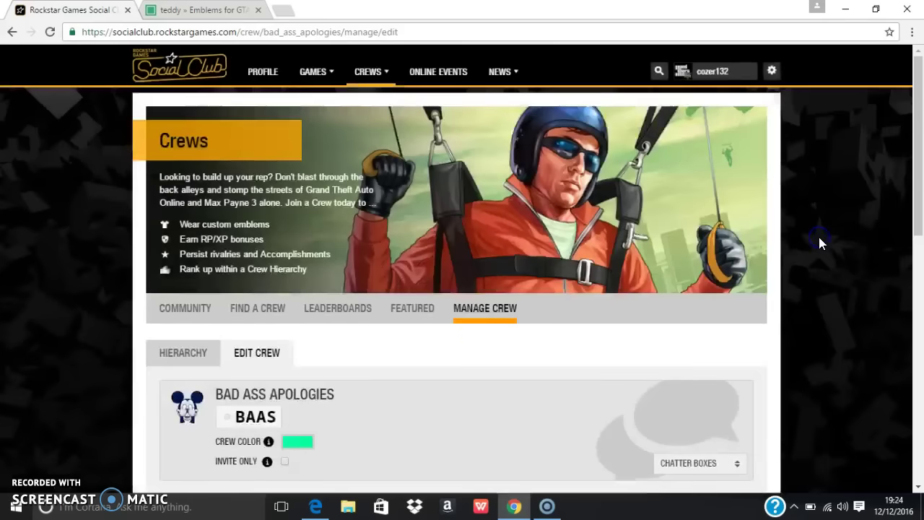
click(374, 381)
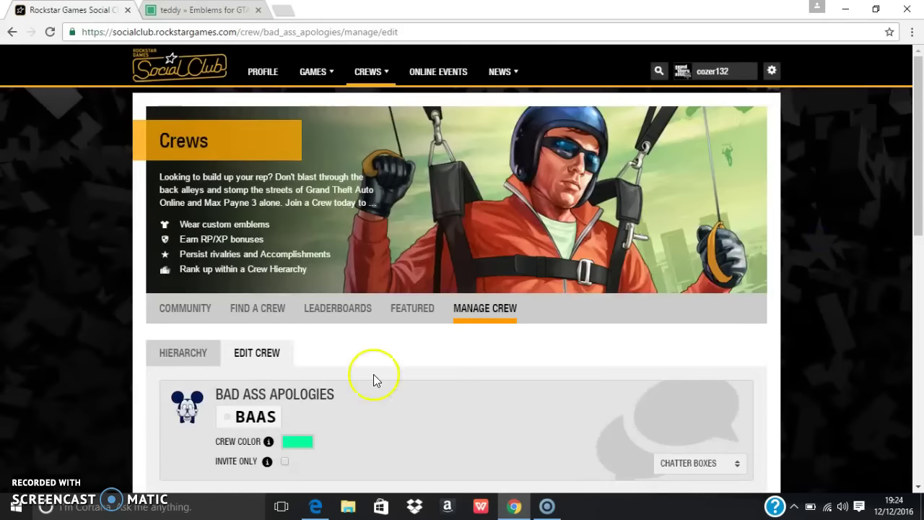
Step: Look over the crew's edit page and return to the Crews community page
scroll(798, 197, down, 5)
scroll(797, 197, up, 5)
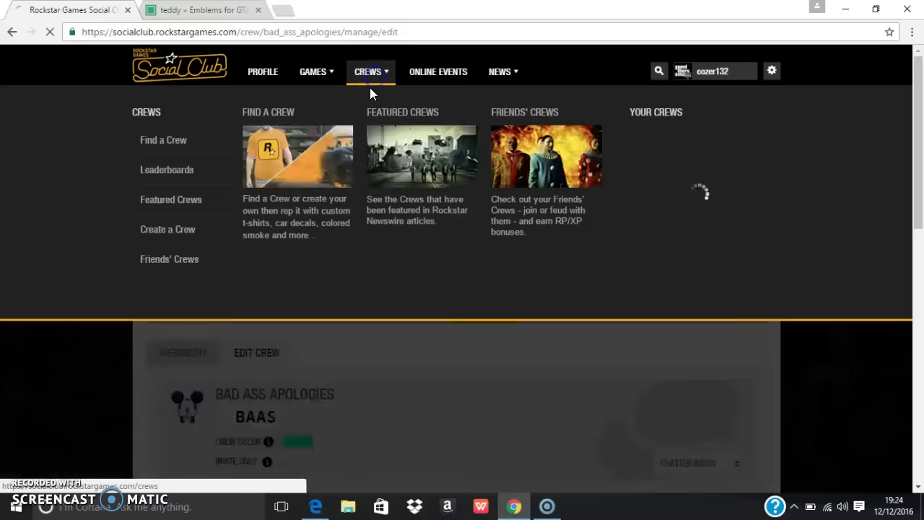
click(370, 88)
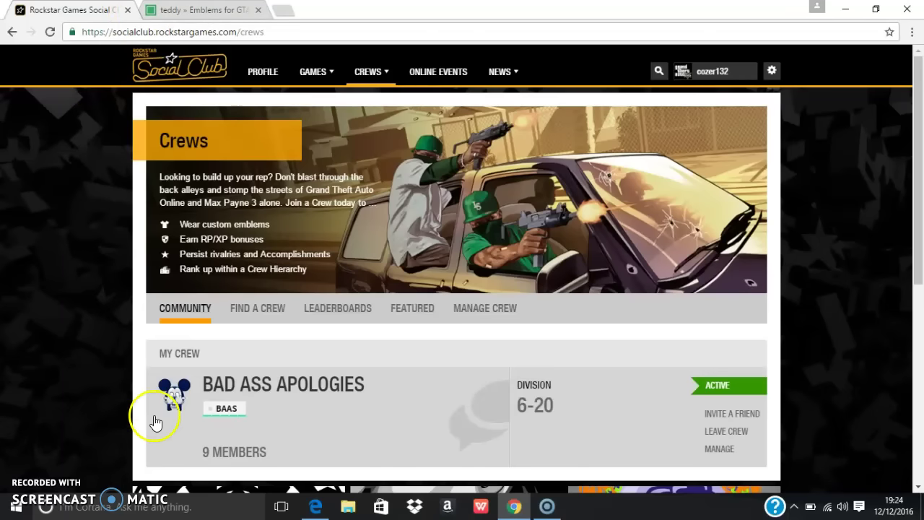
Step: Switch to the gtalogo.com page and go back from the teddy emblem to the top emblems list
click(162, 8)
click(103, 9)
key(ctrl+Tab)
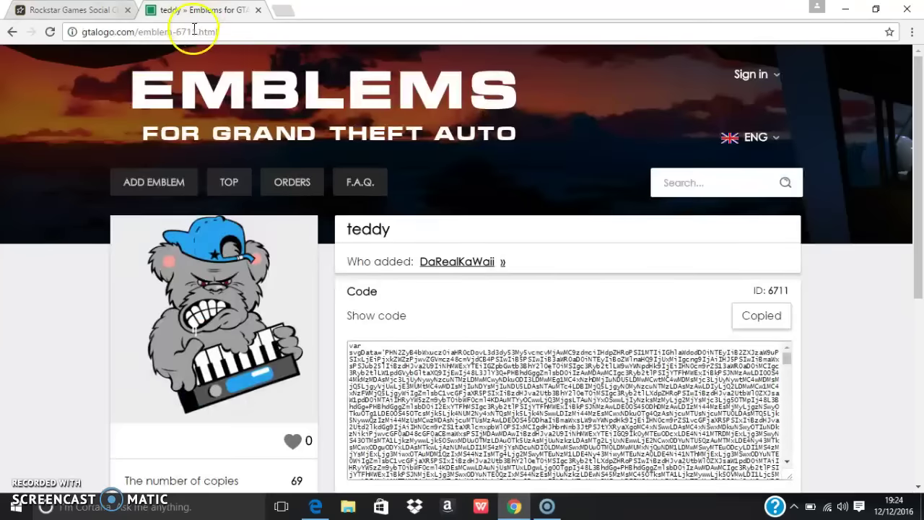
click(12, 32)
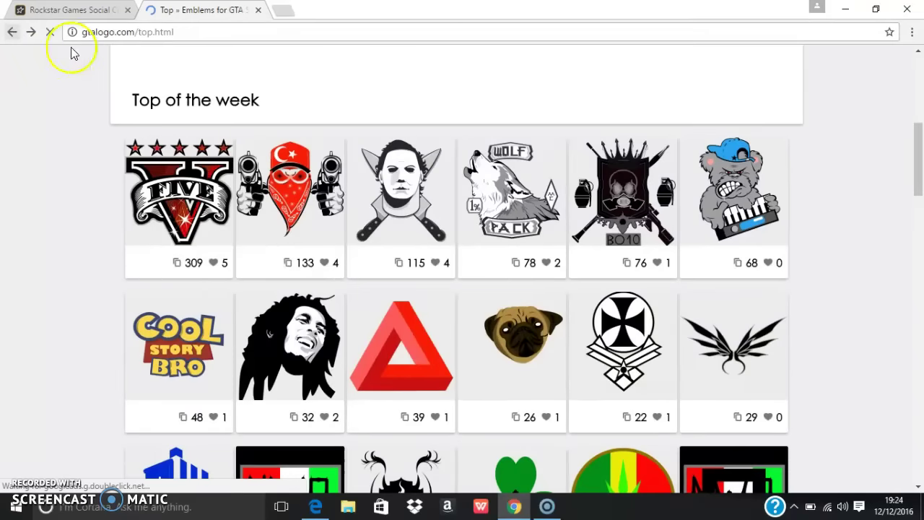